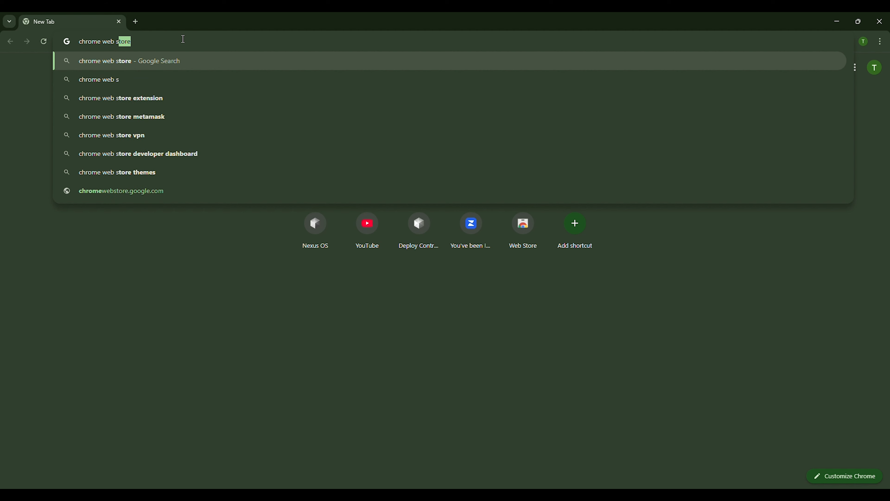
# Find and open the Chrome Web Store through a Google search, and search the store for MetaMask.
pyautogui.press('Return')
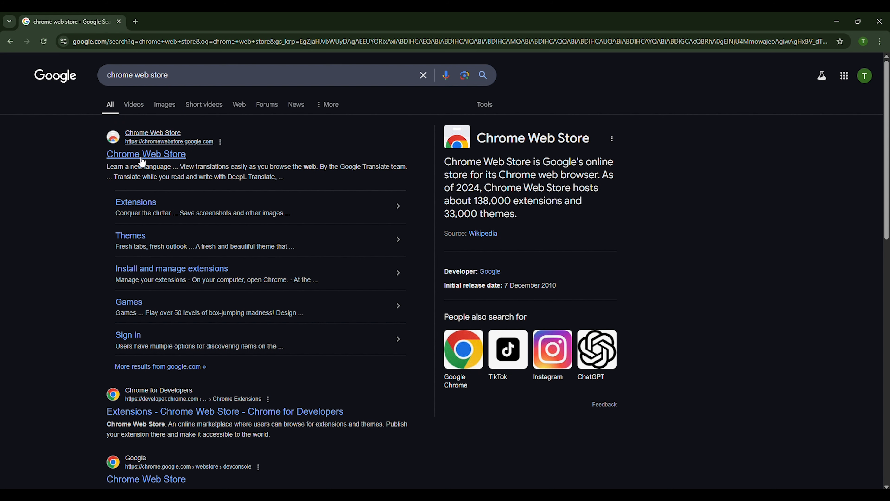
pyautogui.click(169, 155)
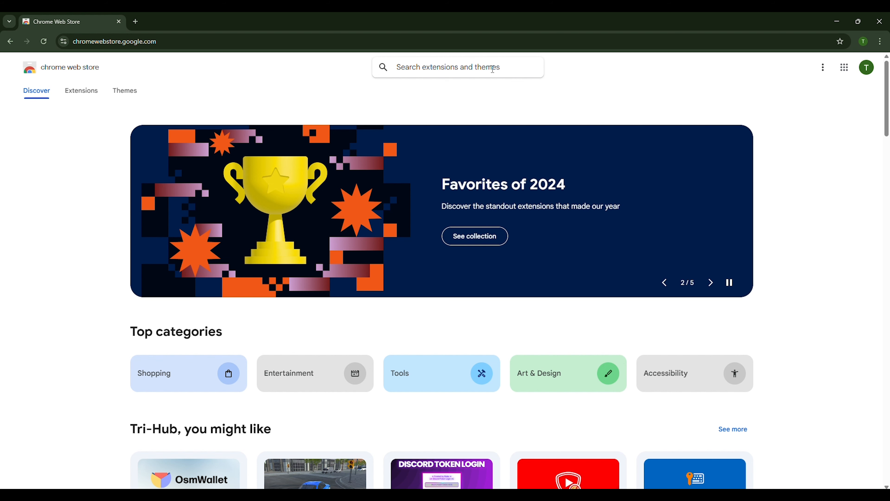
pyautogui.click(470, 68)
pyautogui.write('ME')
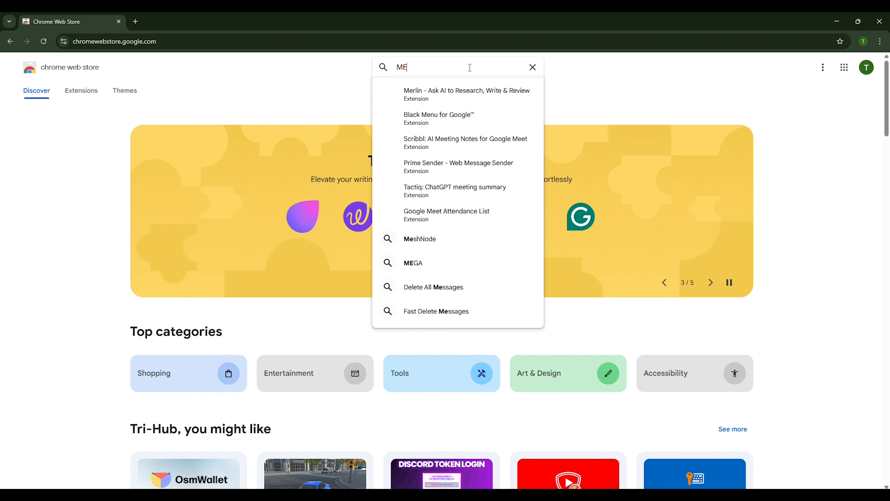
pyautogui.write('TAMASK')
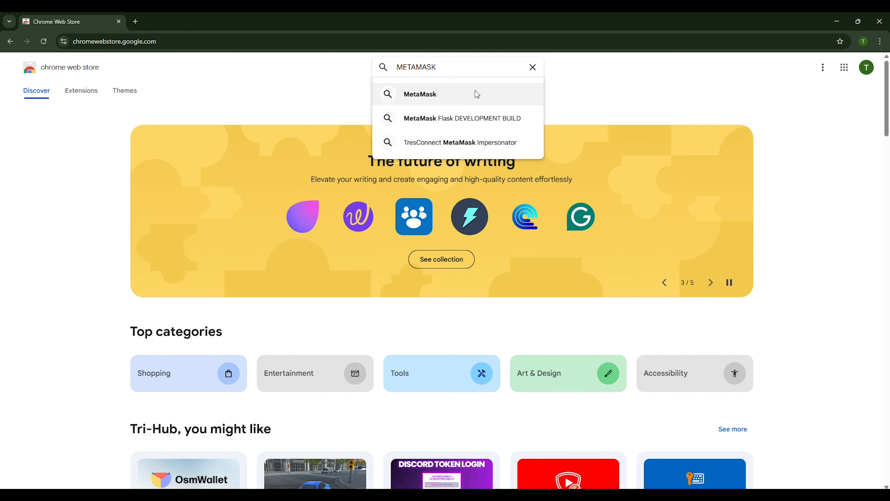
pyautogui.click(475, 92)
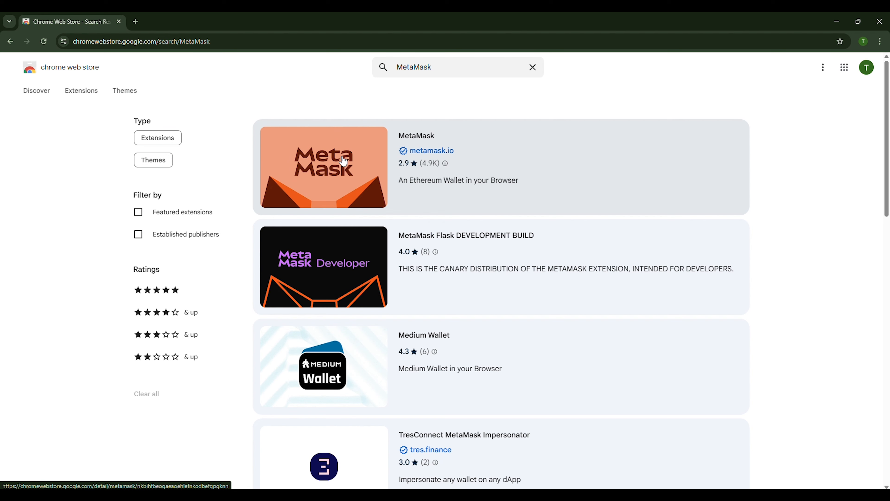
# Look through the search results and open the listing of the MetaMask extension published by metamask.io.
pyautogui.scroll(-5, 370, 257)
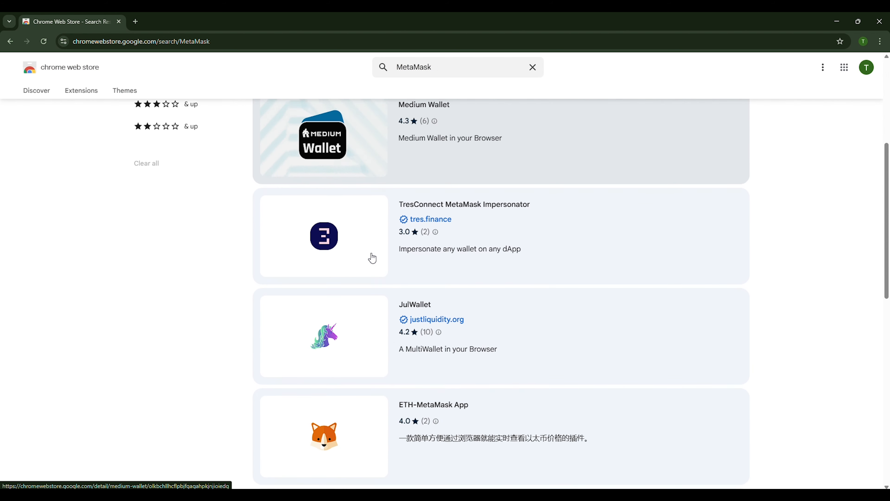
pyautogui.scroll(-8, 373, 258)
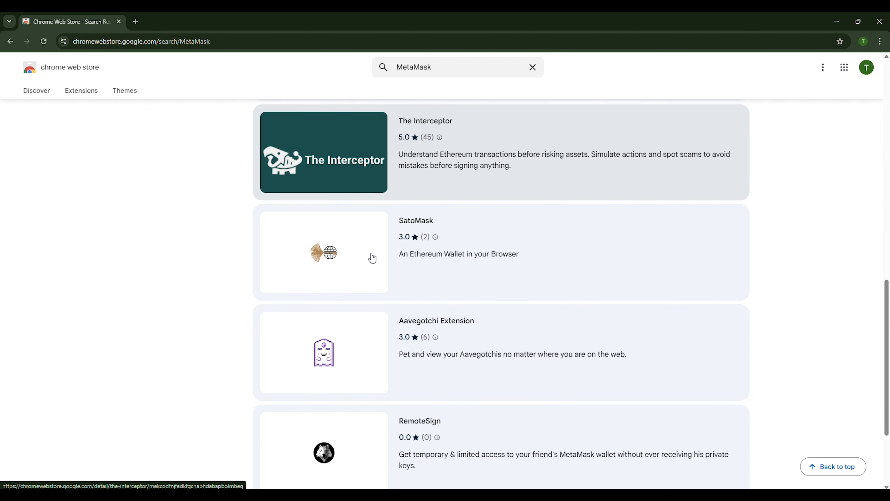
pyautogui.scroll(-3, 372, 257)
pyautogui.scroll(15, 373, 258)
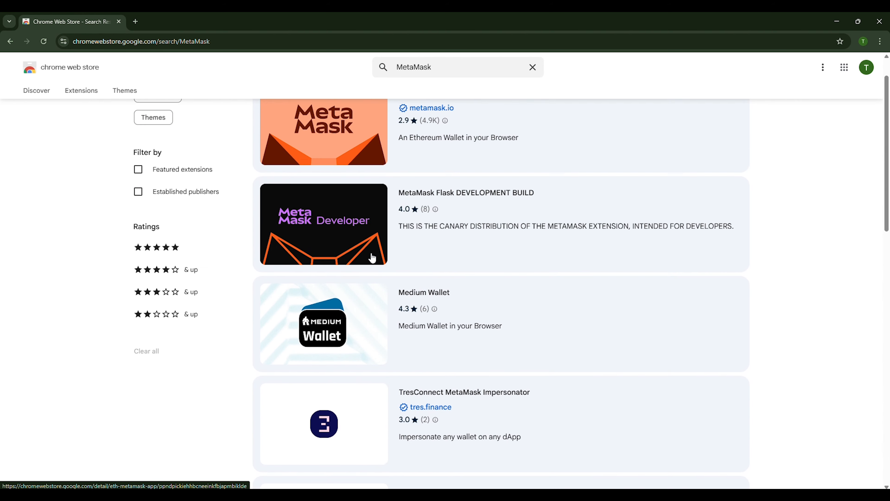
pyautogui.scroll(1, 372, 258)
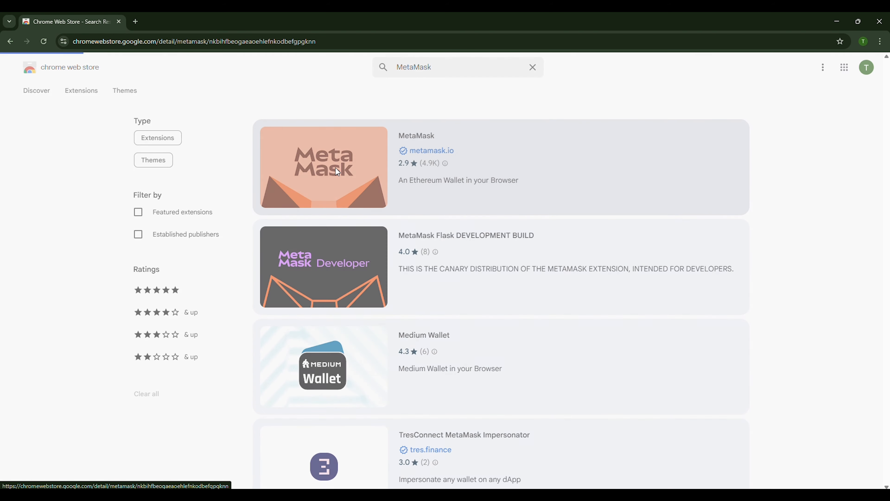
pyautogui.click(336, 170)
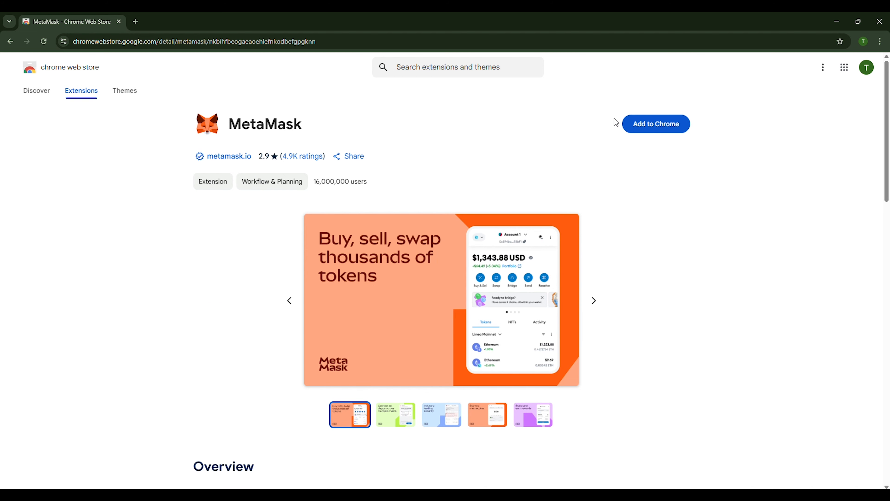
# Add the MetaMask extension to Chrome, accept its requested permissions and check the download.
pyautogui.click(670, 133)
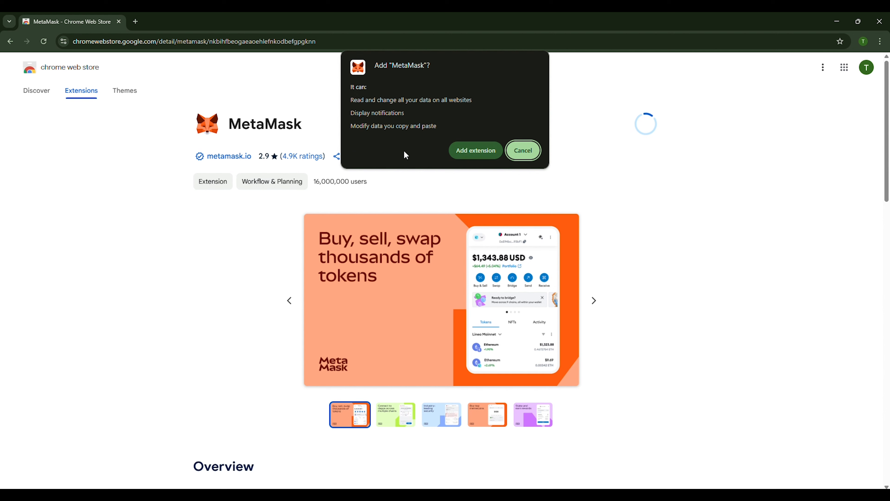
pyautogui.click(481, 150)
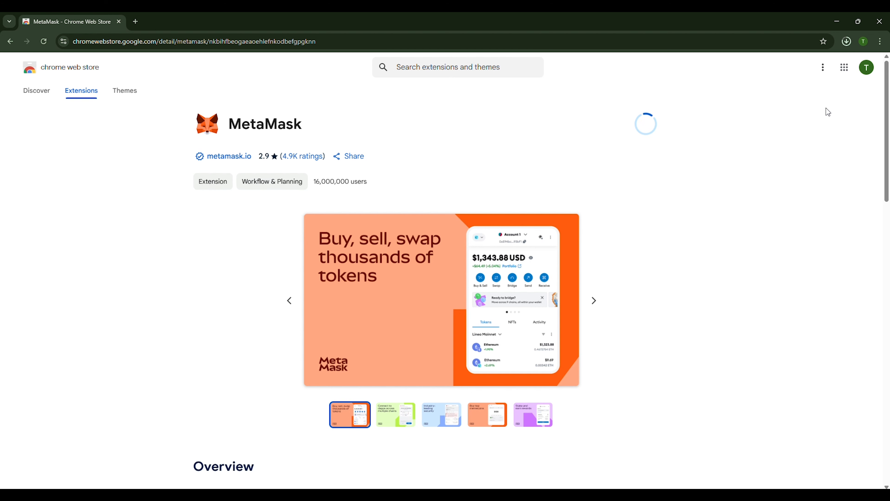
pyautogui.click(847, 42)
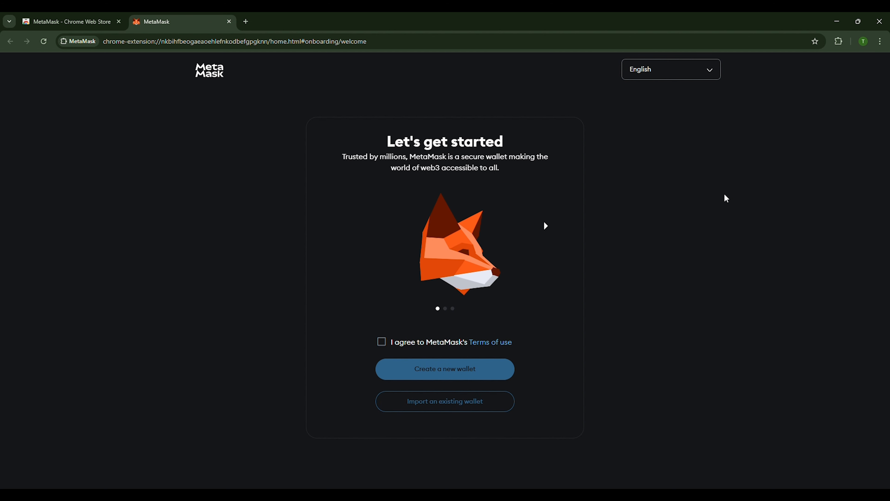
# Agree to MetaMask's Terms of use and start creating a new wallet, continuing past the MetaMetrics page.
pyautogui.click(382, 342)
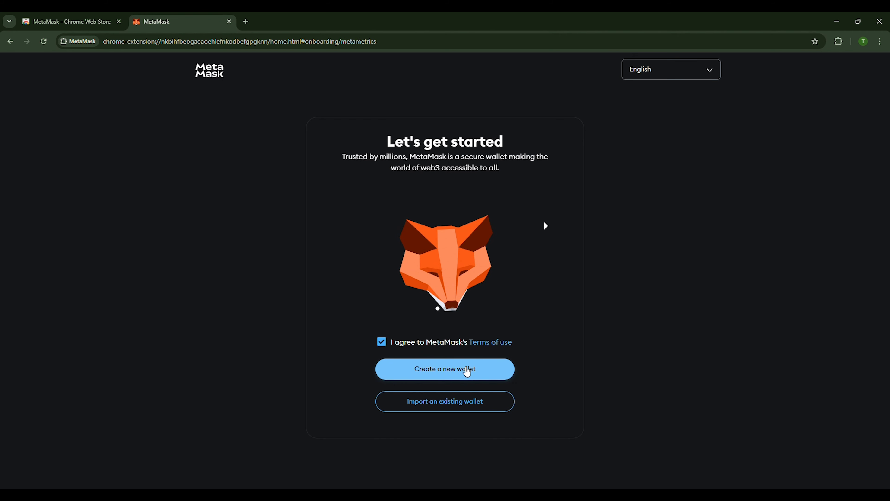
pyautogui.click(468, 370)
pyautogui.click(504, 407)
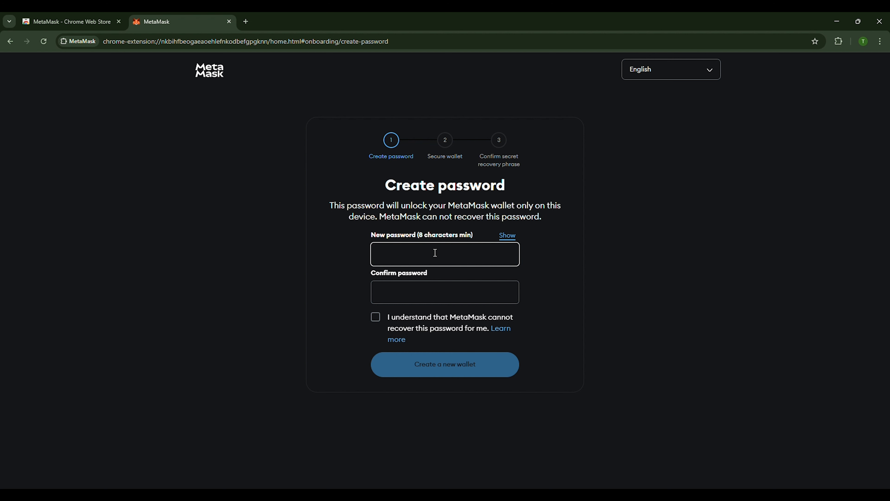
# Enter and confirm a new wallet password, acknowledge that MetaMask cannot recover it, and create the wallet.
pyautogui.write('a••••')
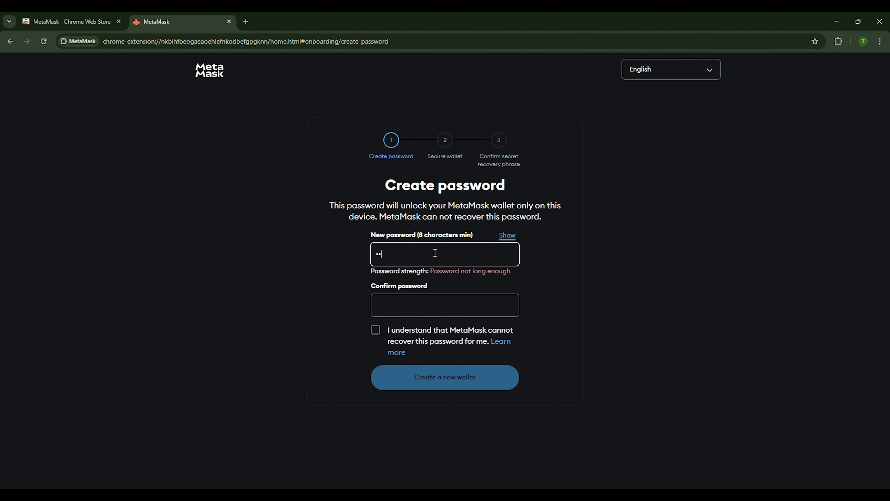
pyautogui.write('••')
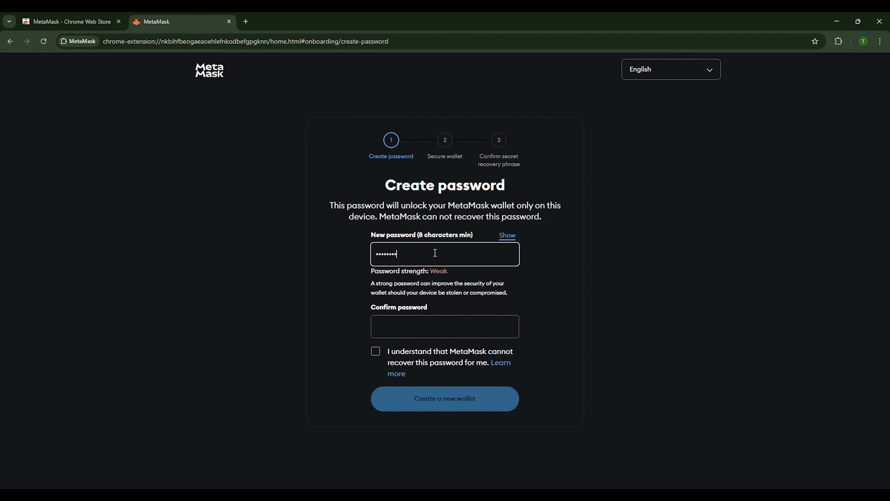
pyautogui.write('•')
pyautogui.press('Tab')
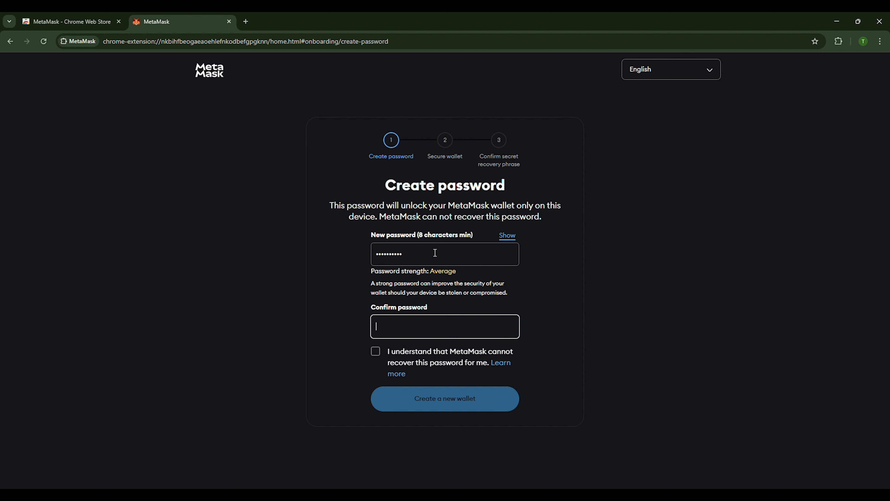
pyautogui.write('•')
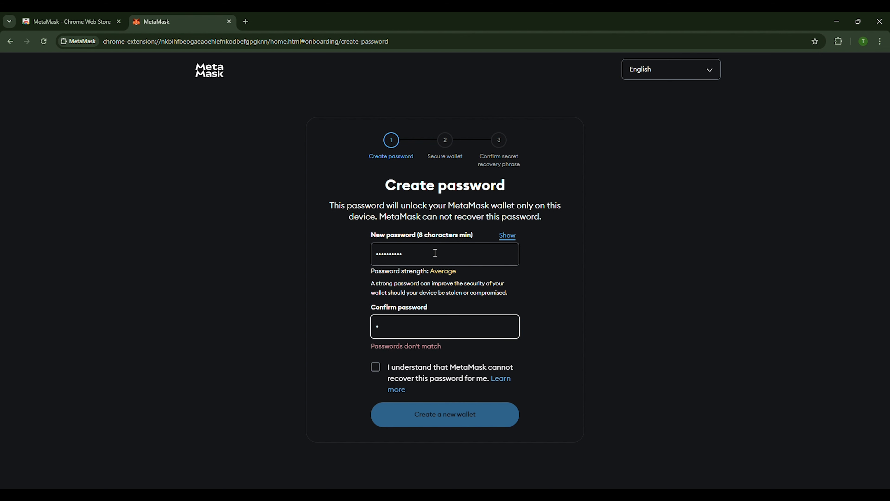
pyautogui.write('•••••••••')
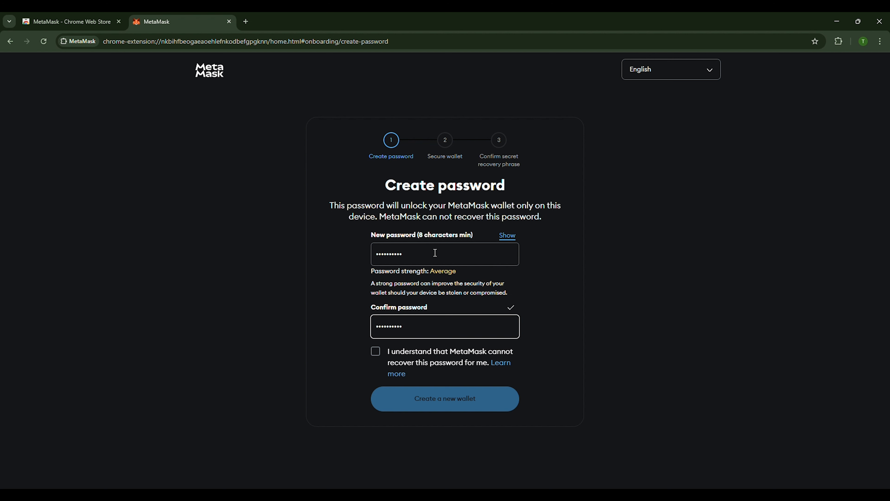
pyautogui.click(376, 350)
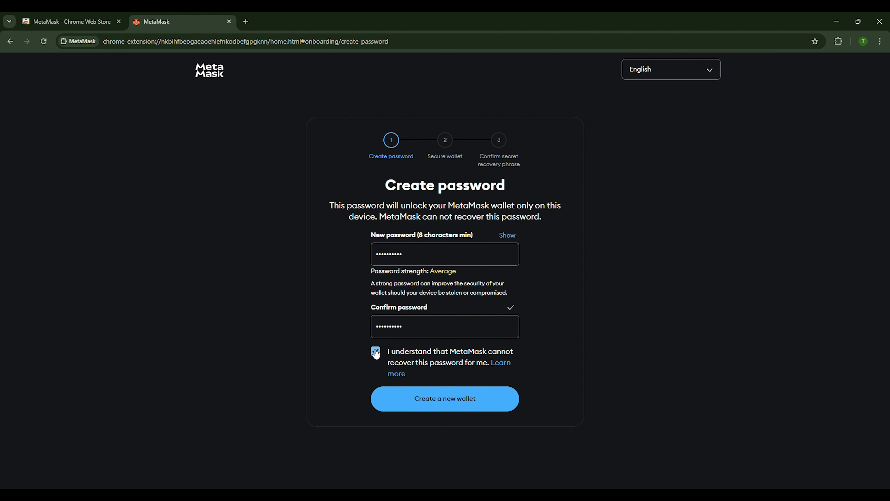
pyautogui.click(437, 404)
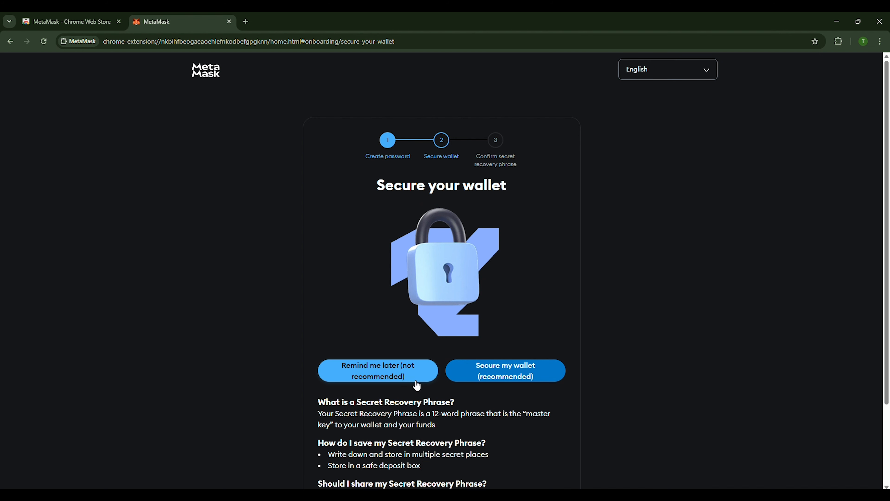
# Choose the recommended option to secure the wallet, and reveal the Secret Recovery Phrase before continuing to its confirmation.
pyautogui.scroll(-3, 417, 385)
pyautogui.scroll(1, 417, 385)
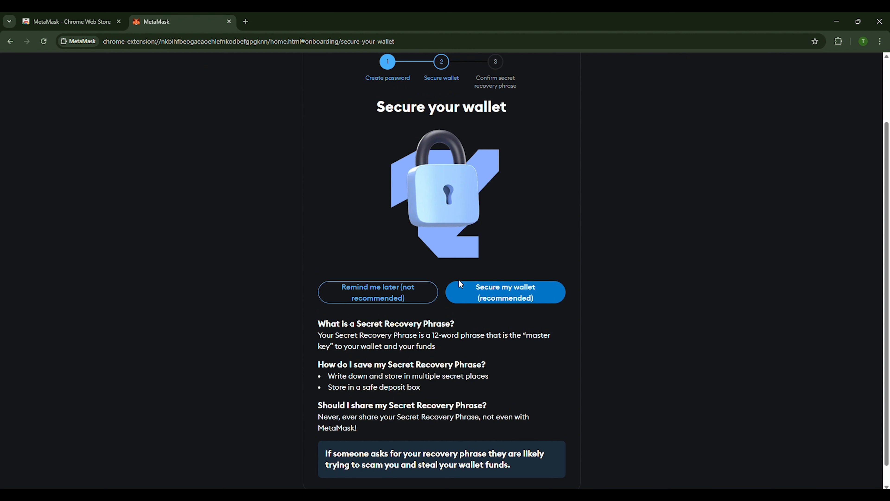
pyautogui.click(510, 293)
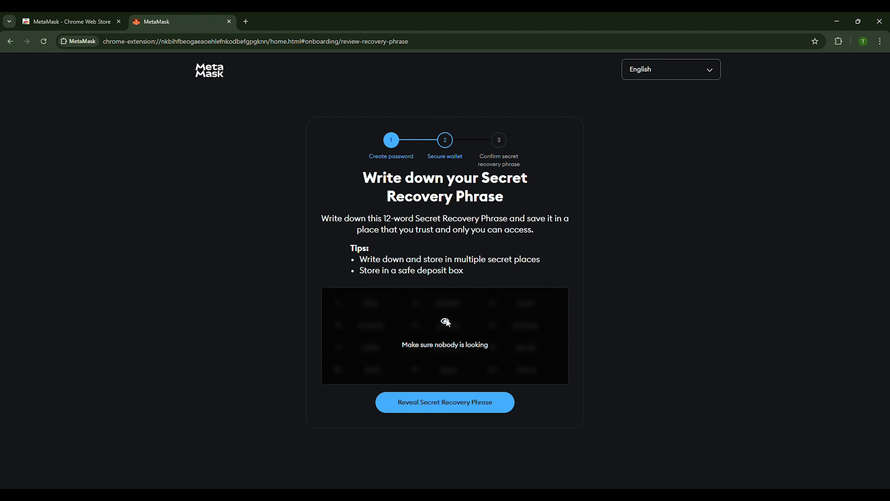
pyautogui.click(458, 405)
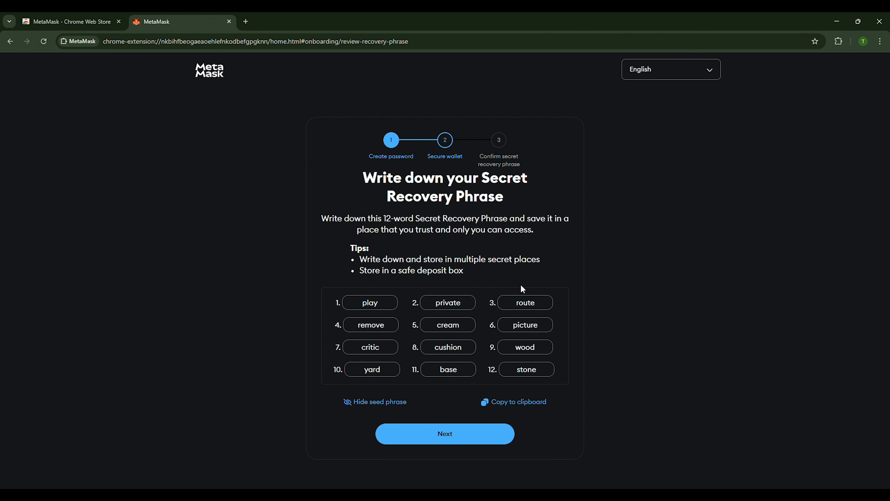
pyautogui.click(461, 435)
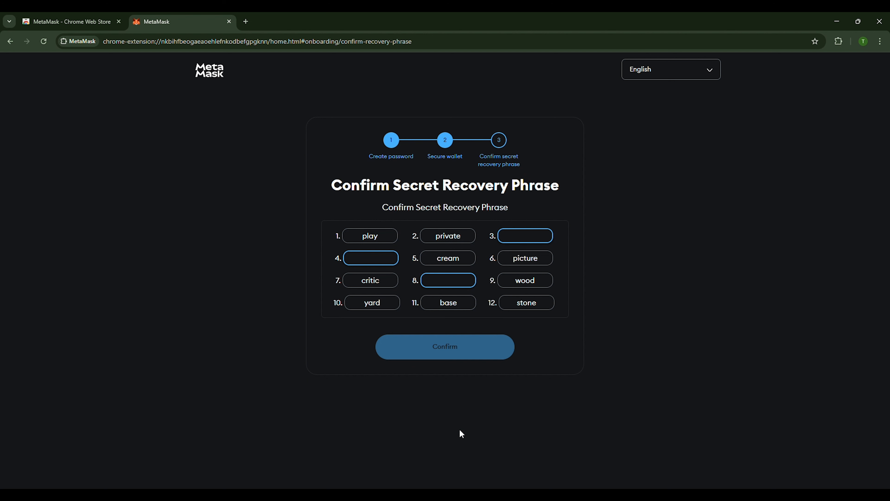
# Fill in missing words 3, 4 and 8 of the Secret Recovery Phrase and confirm it.
pyautogui.click(526, 236)
pyautogui.write('route')
pyautogui.click(367, 255)
pyautogui.write('remove')
pyautogui.click(462, 277)
pyautogui.write('cushion')
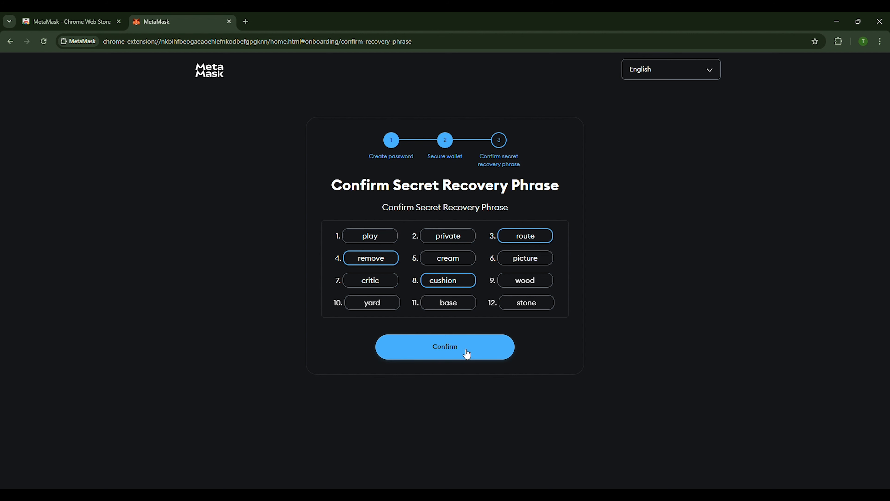
pyautogui.press('BackSpace')
pyautogui.write('c')
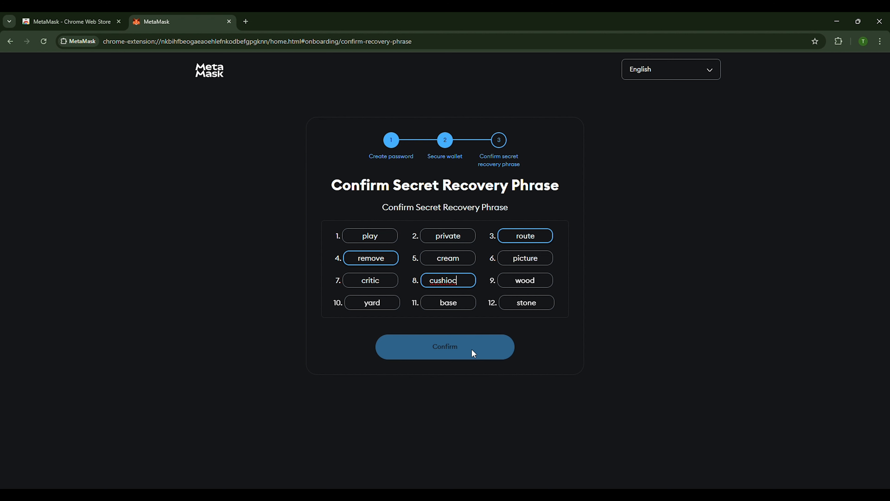
pyautogui.press('BackSpace')
pyautogui.write('n')
pyautogui.click(482, 350)
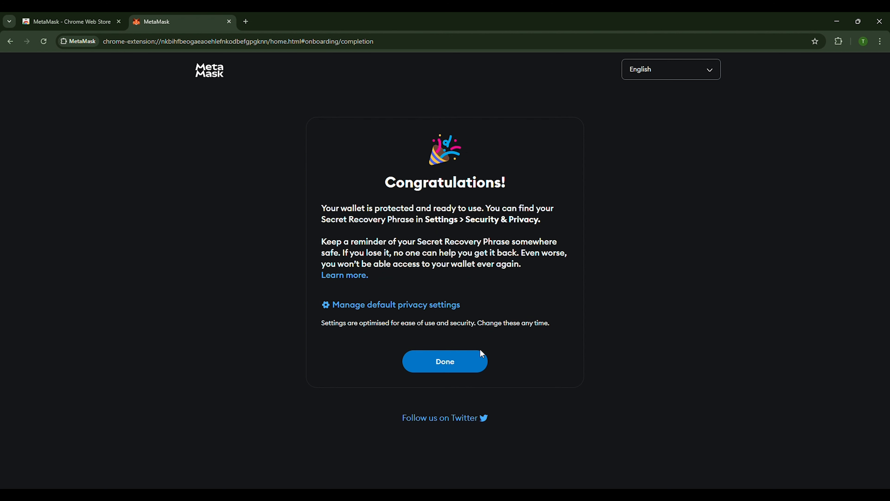
# Finish the MetaMask onboarding pages and dismiss the aggregated balance tip on the wallet home page.
pyautogui.click(446, 371)
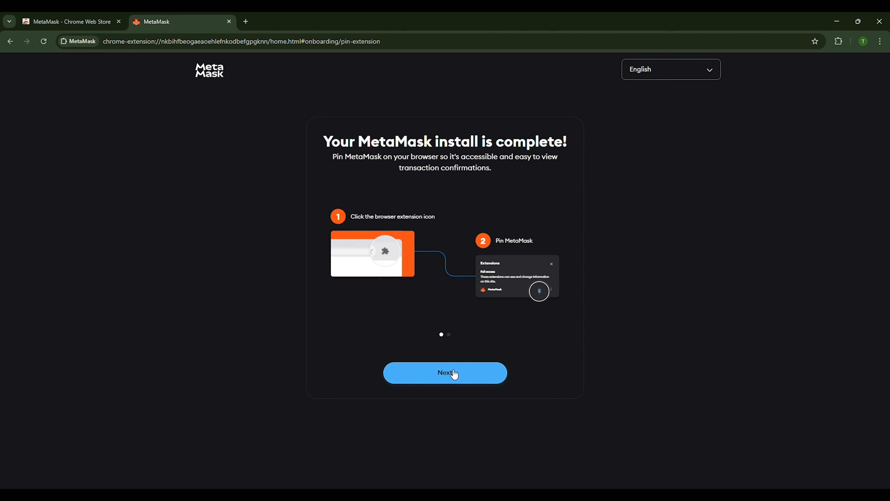
pyautogui.click(461, 377)
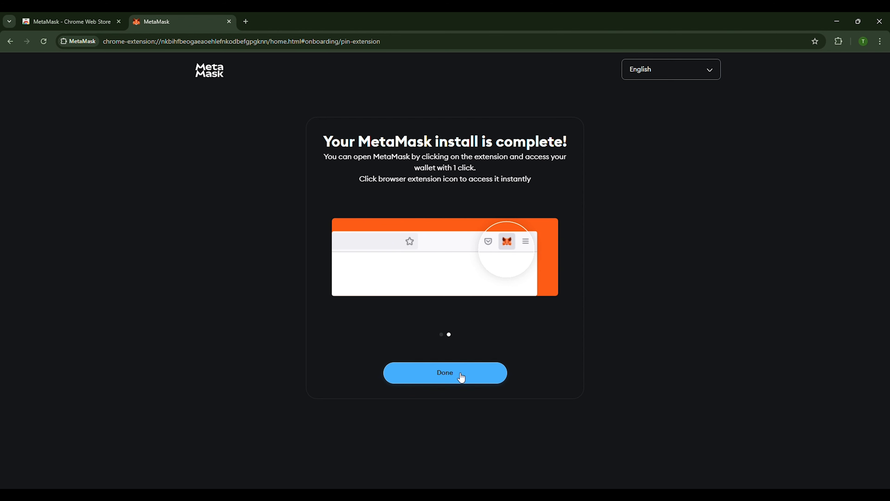
pyautogui.click(461, 377)
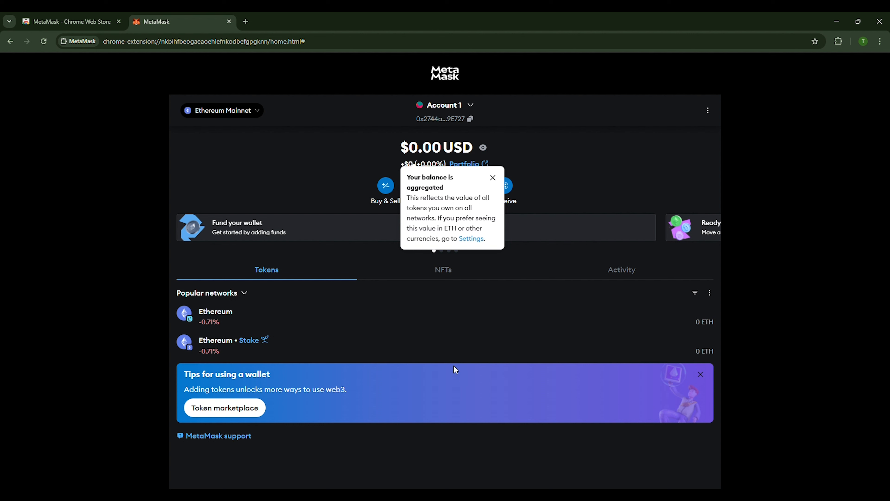
pyautogui.click(492, 178)
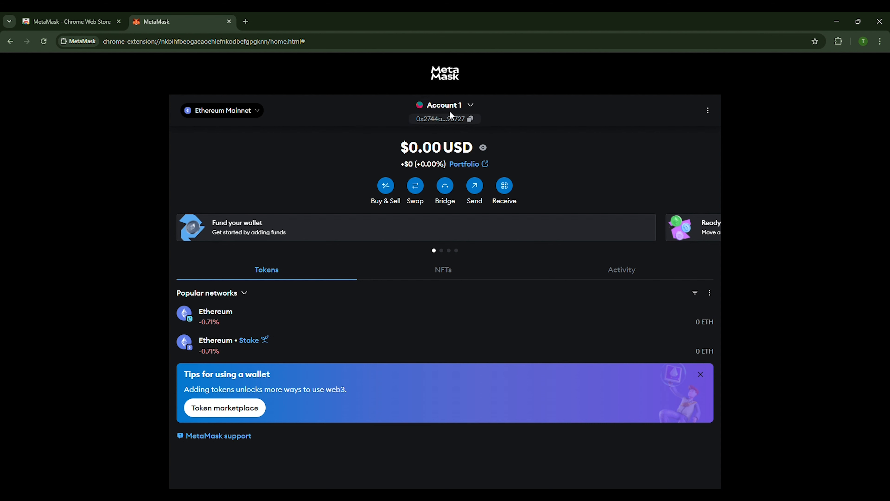
# Copy the wallet address of Account 1, and view the account list before closing it.
pyautogui.click(441, 121)
pyautogui.click(470, 105)
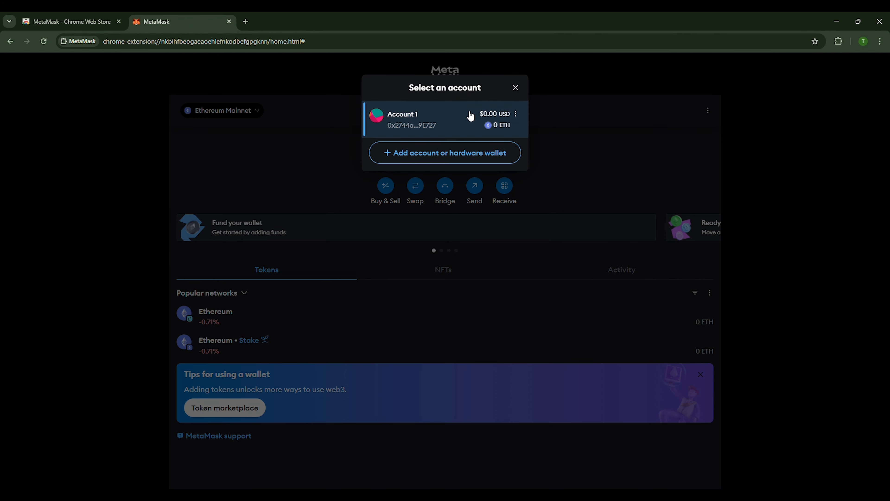
pyautogui.click(556, 152)
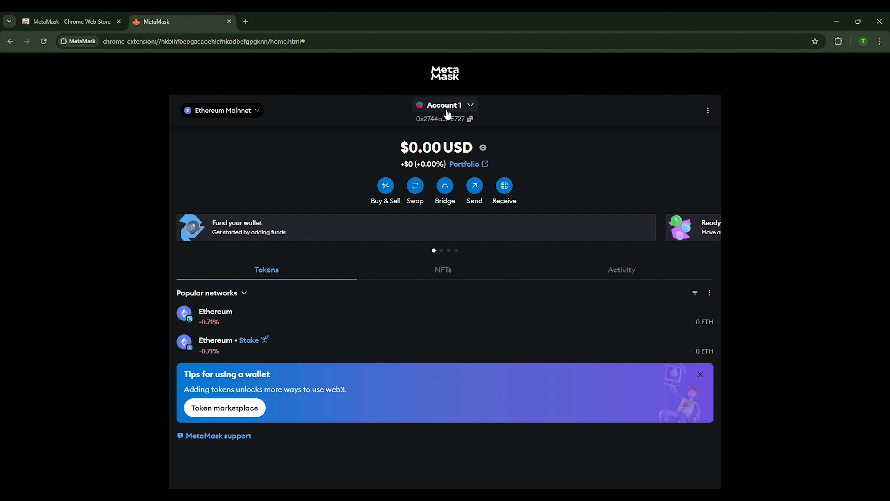
# Add a new Ethereum account named kourex to the wallet.
pyautogui.click(472, 109)
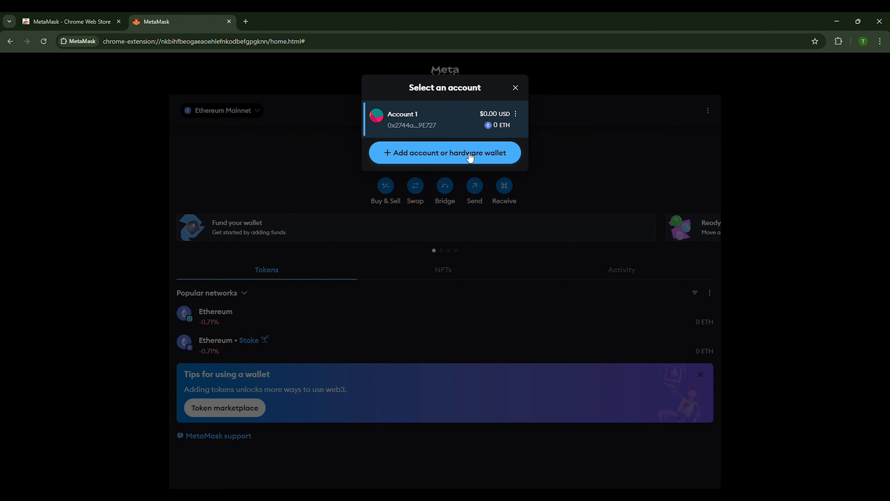
pyautogui.click(460, 159)
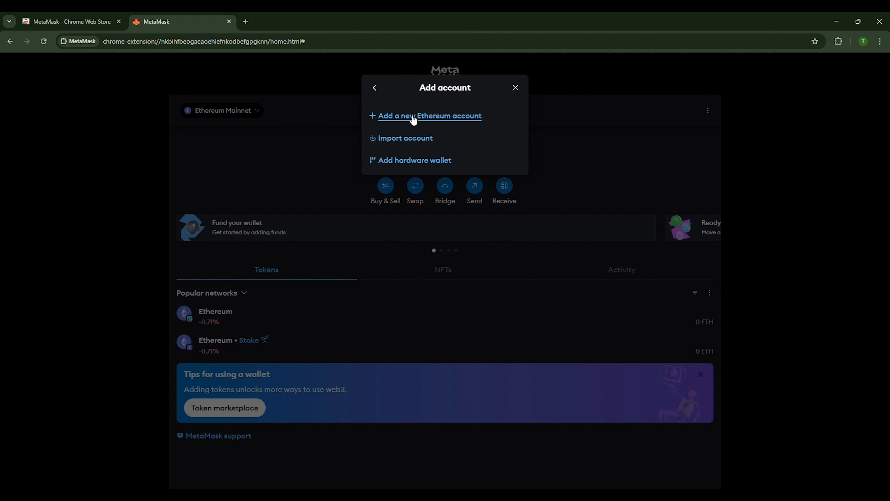
pyautogui.click(454, 117)
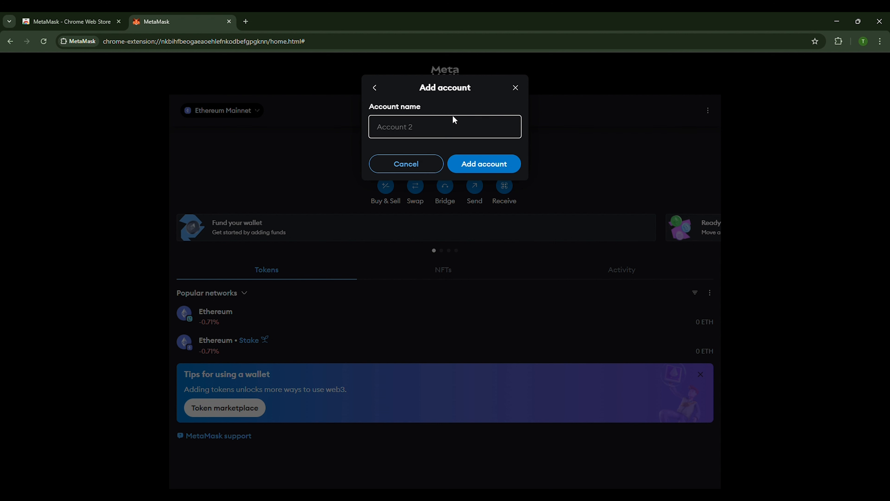
pyautogui.write('kourex')
pyautogui.click(477, 164)
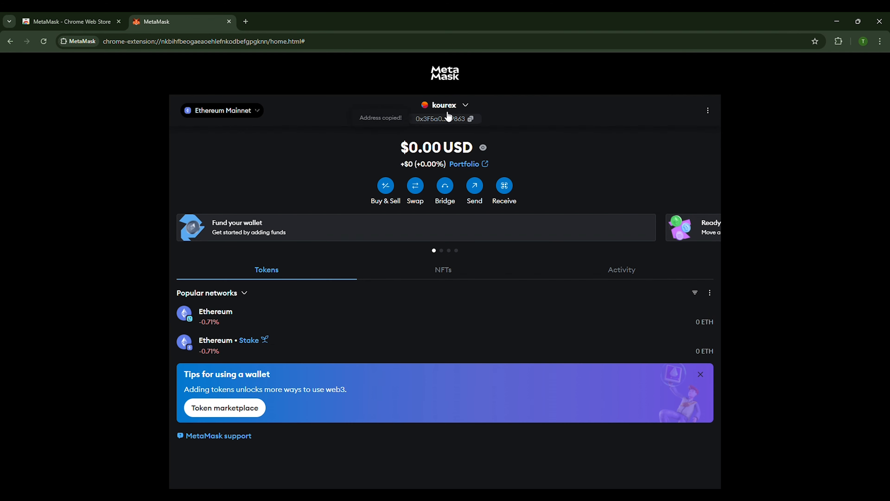
# View the list of wallet accounts and close it again.
pyautogui.click(465, 105)
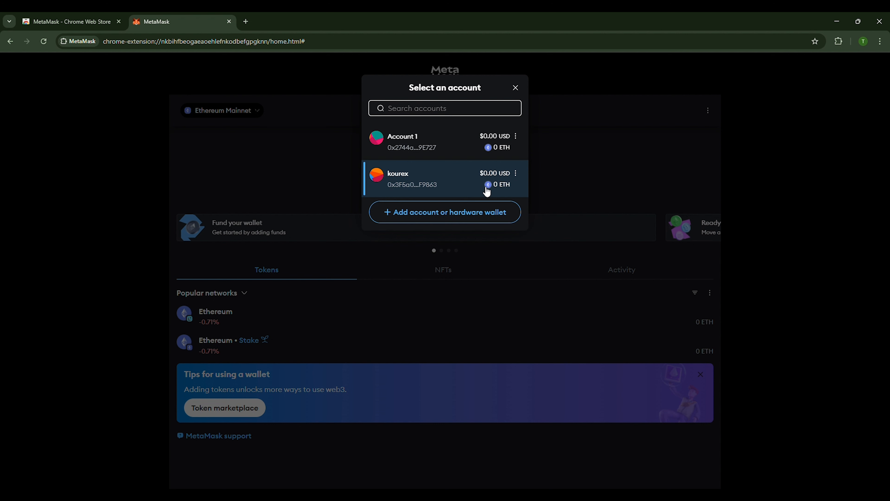
pyautogui.click(611, 161)
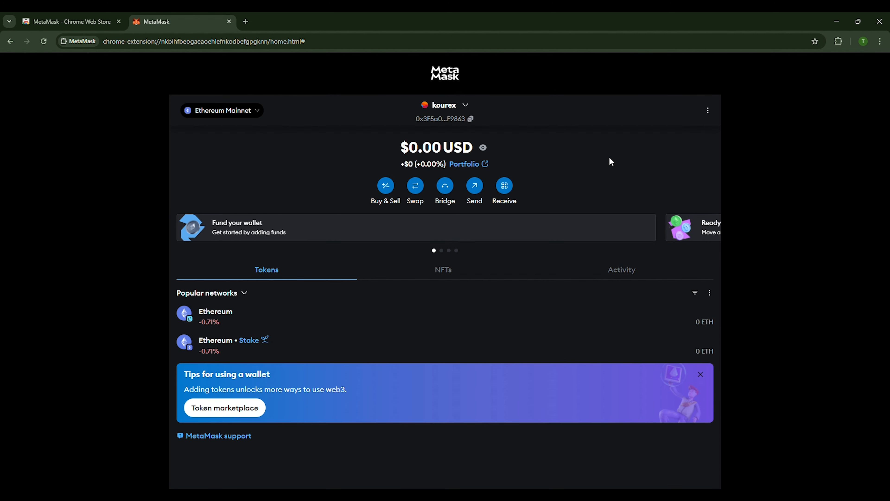
pyautogui.click(466, 110)
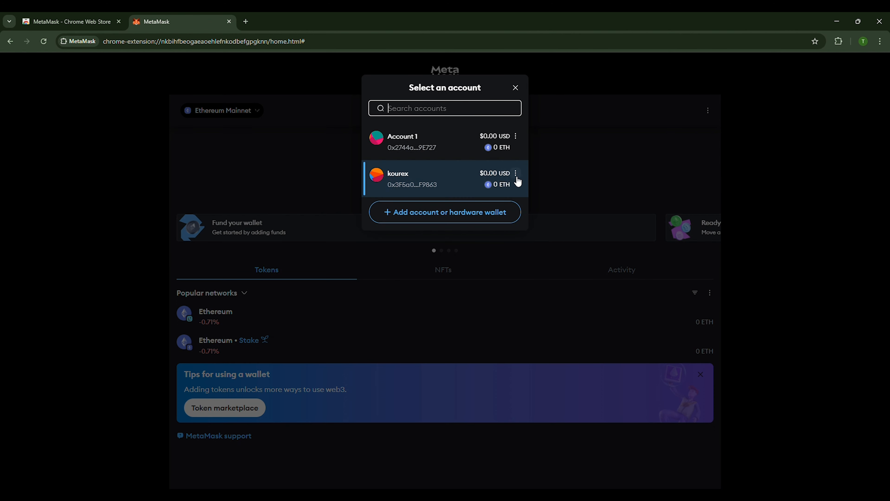
pyautogui.click(575, 123)
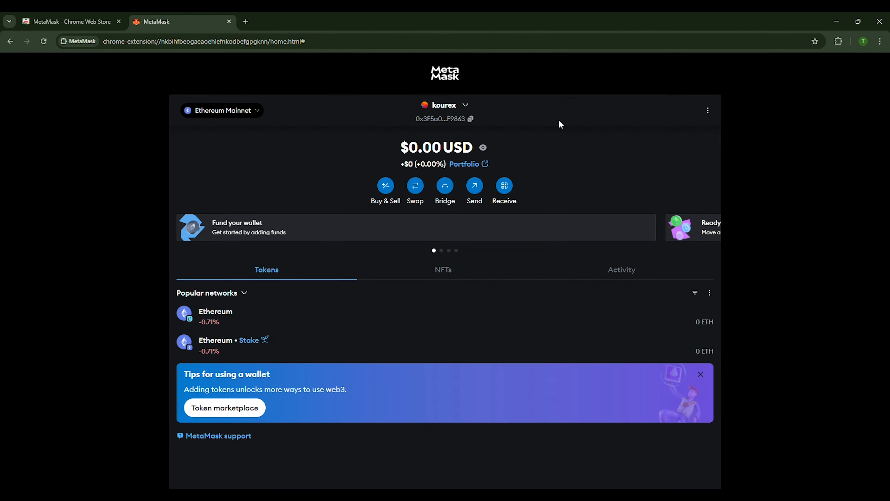
# Open the account details of kourex and request its private key, confirming with the wallet password.
pyautogui.click(456, 105)
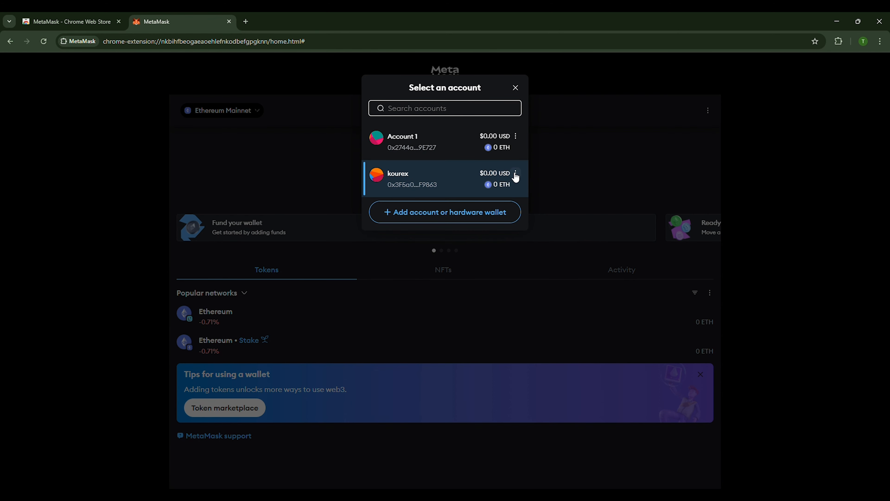
pyautogui.click(516, 174)
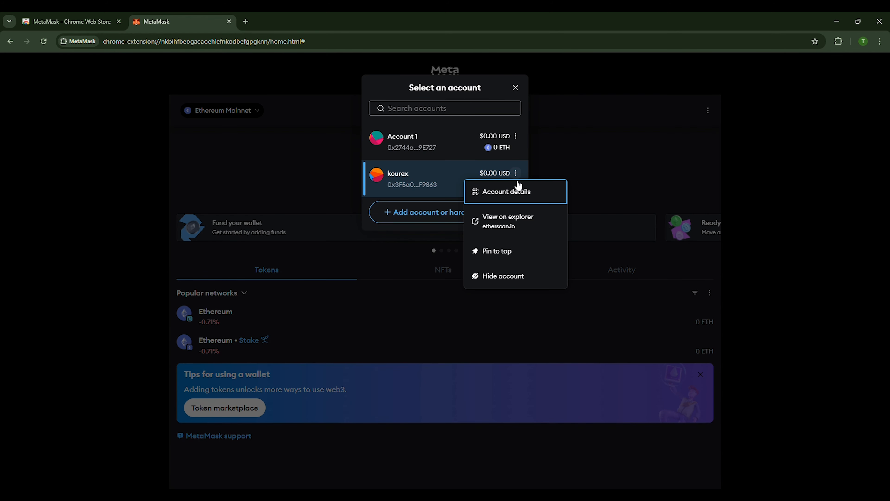
pyautogui.click(515, 194)
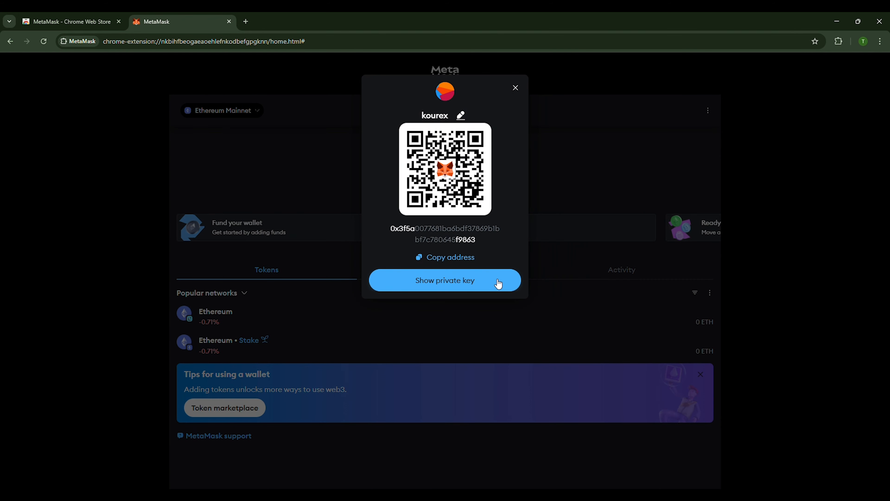
pyautogui.click(482, 282)
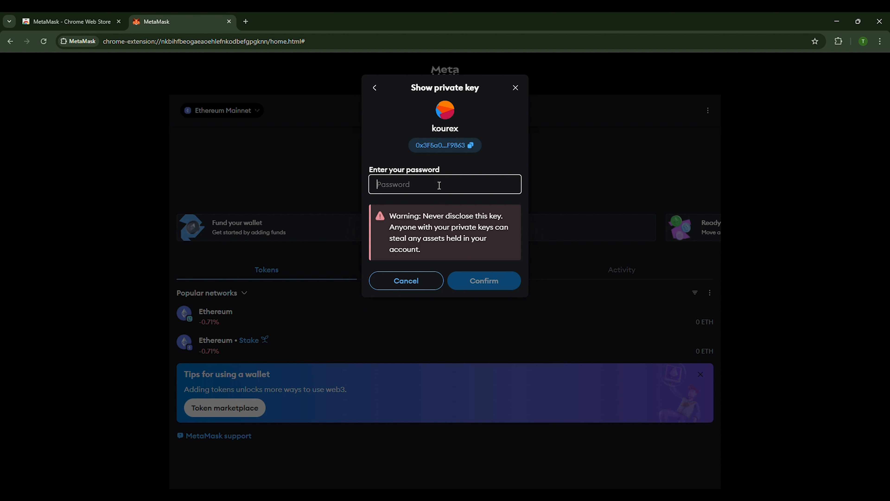
pyautogui.write('•')
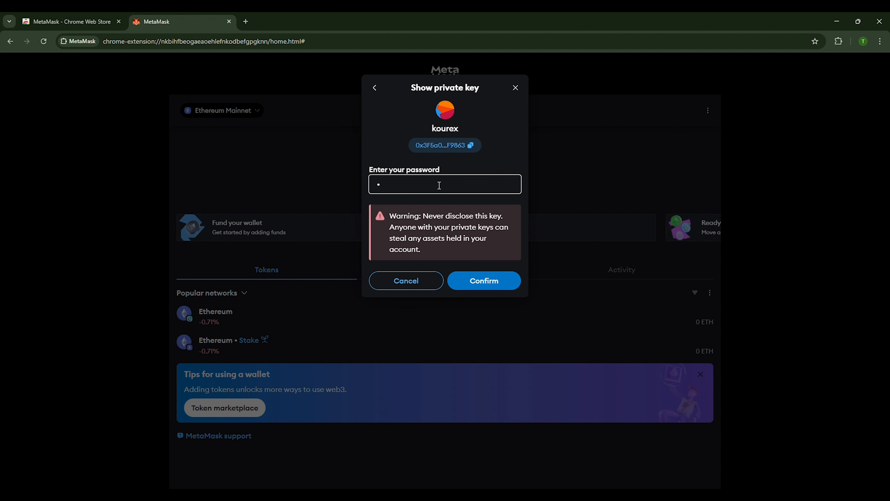
pyautogui.write('•••••••••')
pyautogui.click(487, 283)
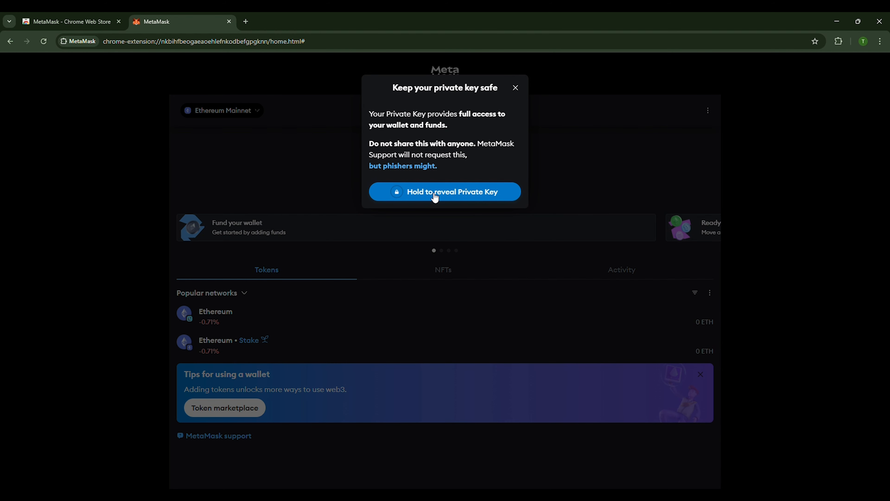
# Reveal the private key of the kourex account, copy it and close the dialog.
pyautogui.moveTo(435, 194); pyautogui.dragTo(434, 192)
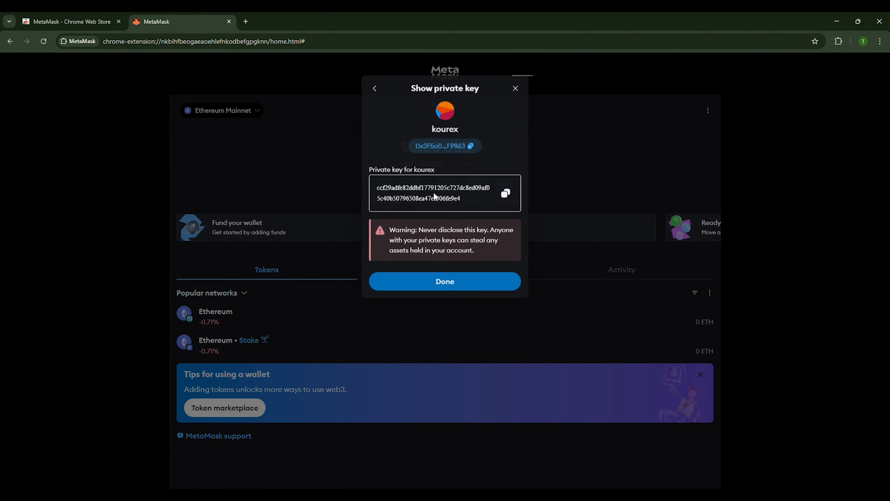
pyautogui.click(507, 193)
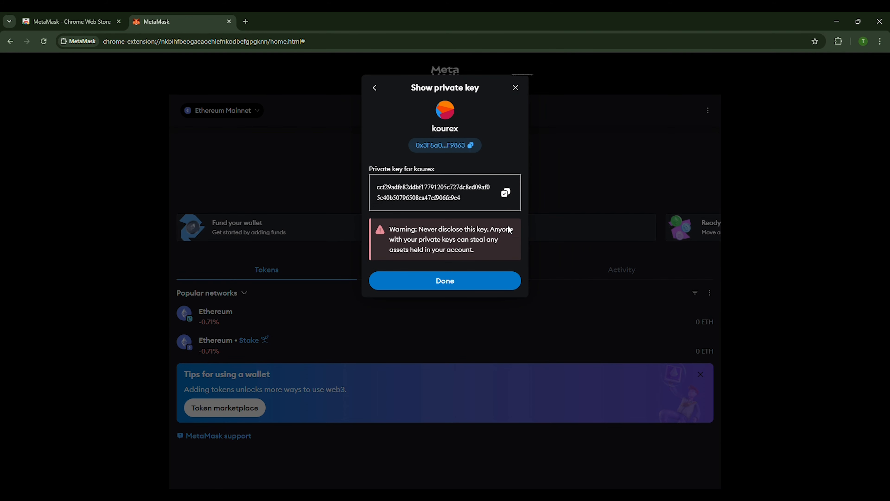
pyautogui.click(469, 281)
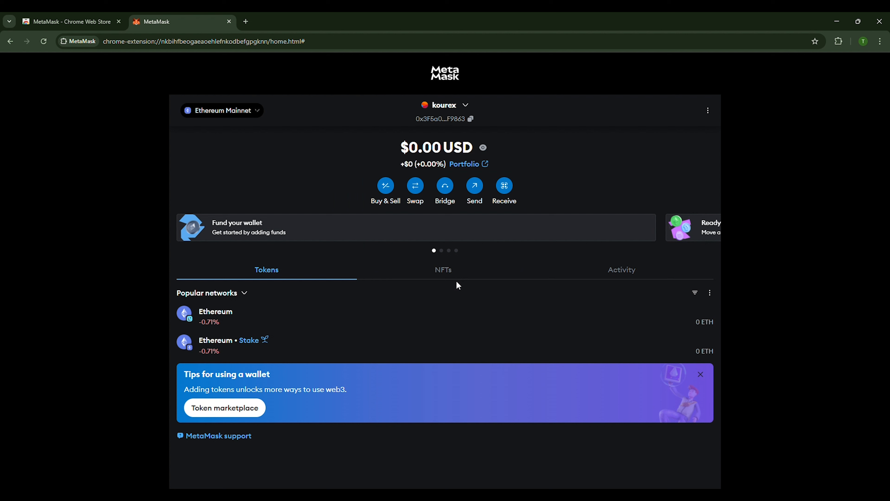